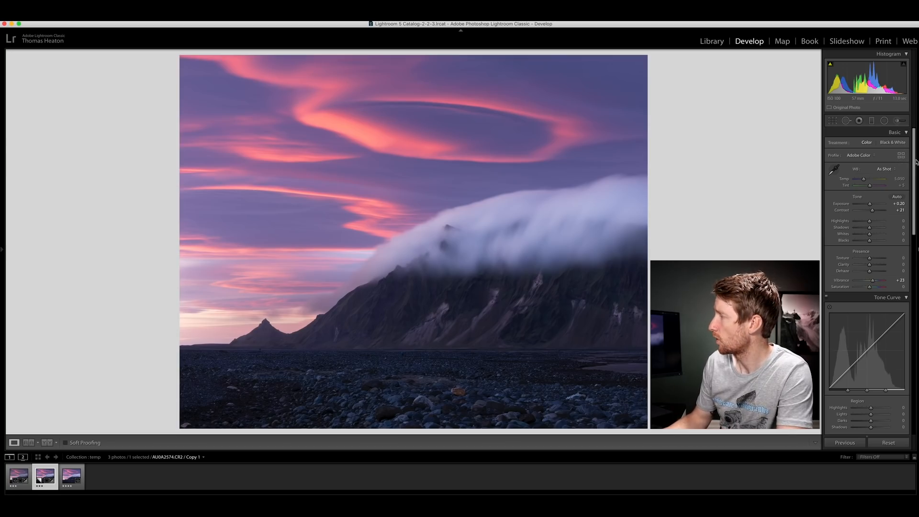
Step: Review the photo's global develop adjustments down to the Lens Corrections profile settings
scroll(915, 194, "down", 10)
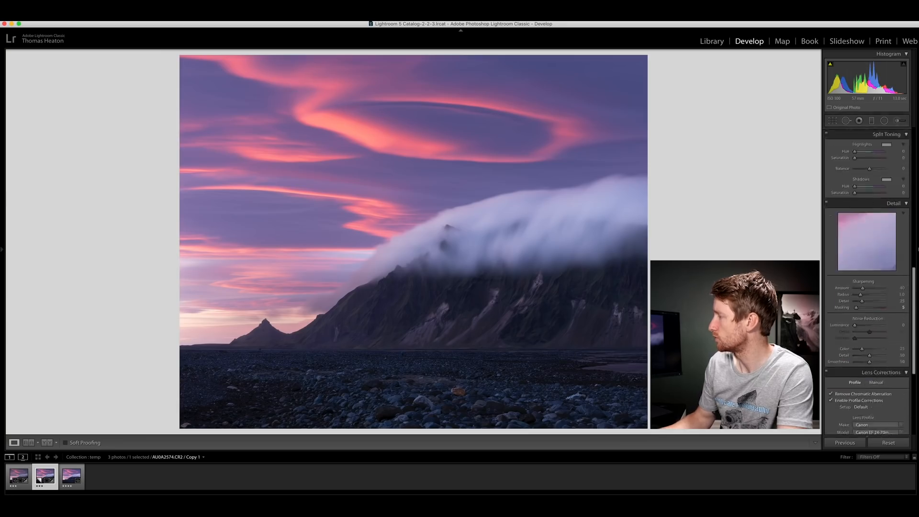
scroll(866, 239, "down", 5)
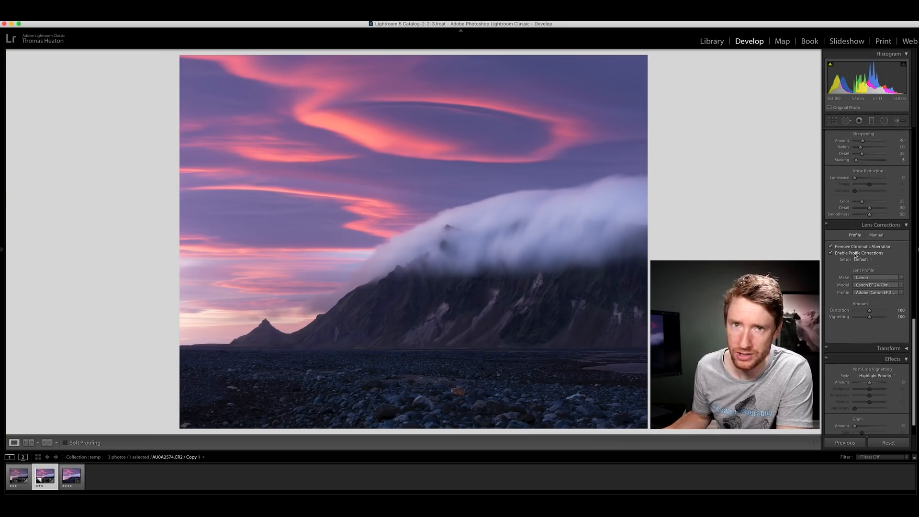
left_click_drag(869, 310, 875, 310)
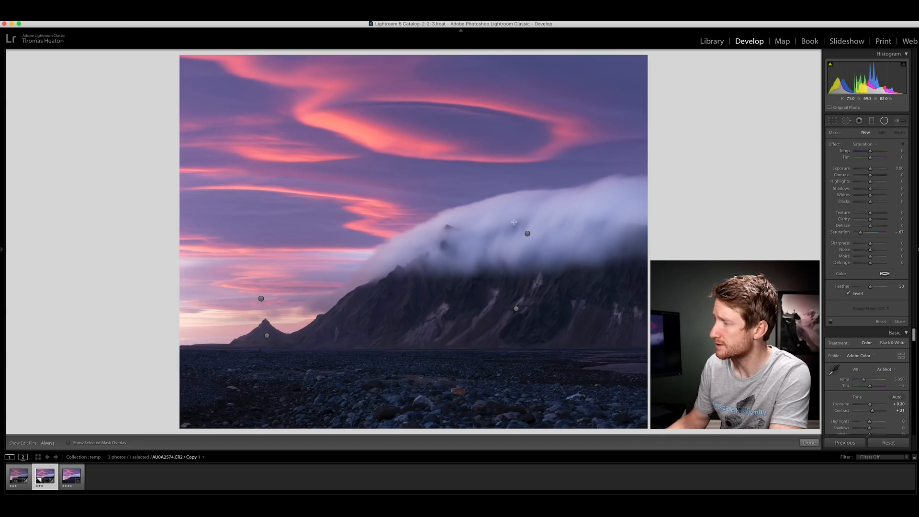
Step: Compare the photo with the radial filter over the mountain cloud deleted and restored, and display that filter's luminance mask
left_click(527, 233)
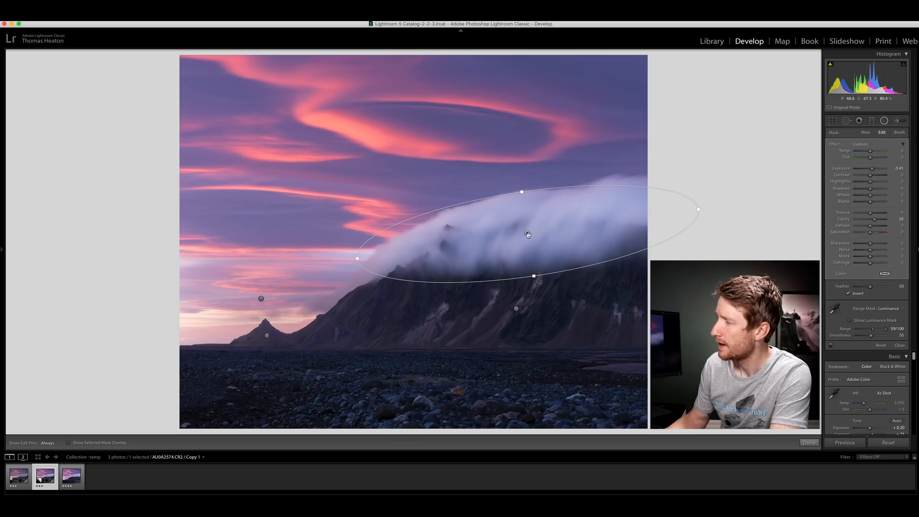
mouse_move(528, 233)
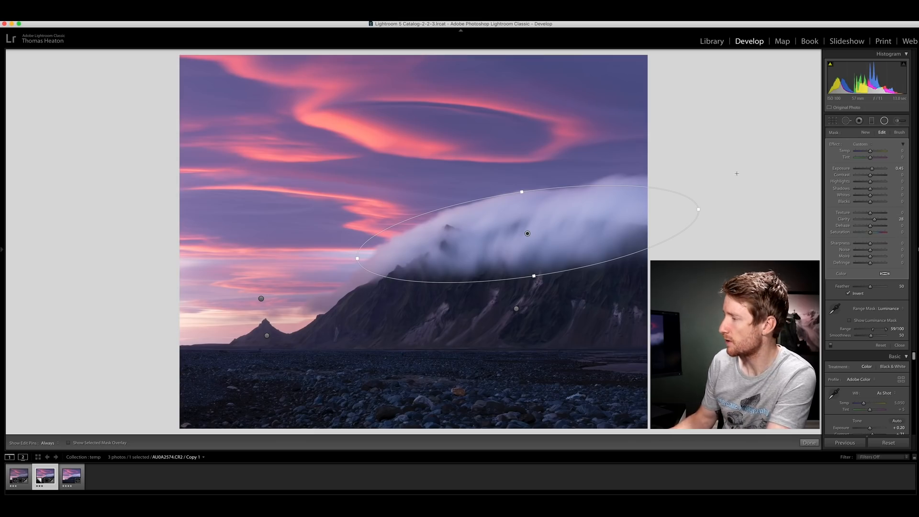
key("Delete")
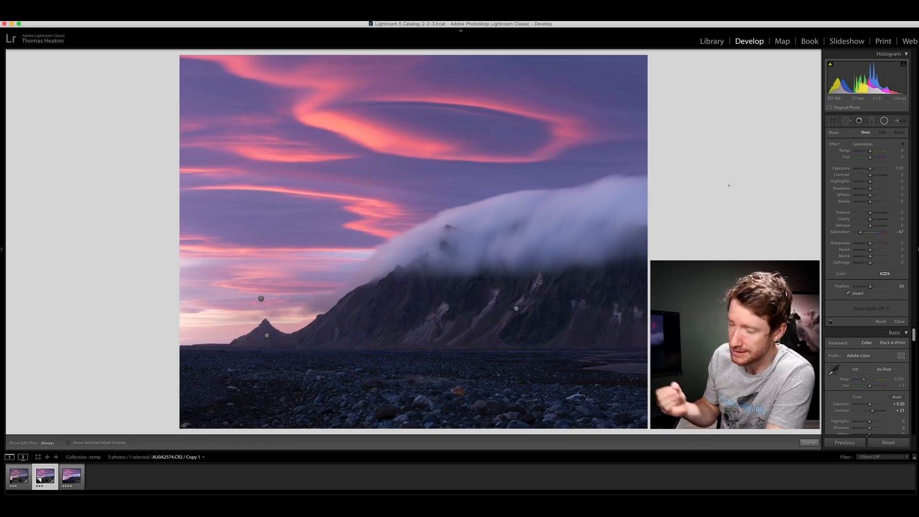
key("super+z")
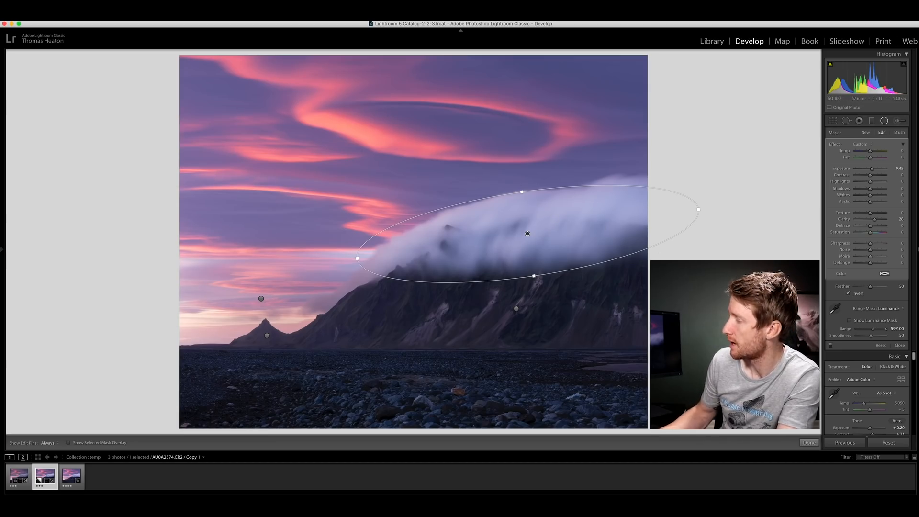
left_click(850, 321)
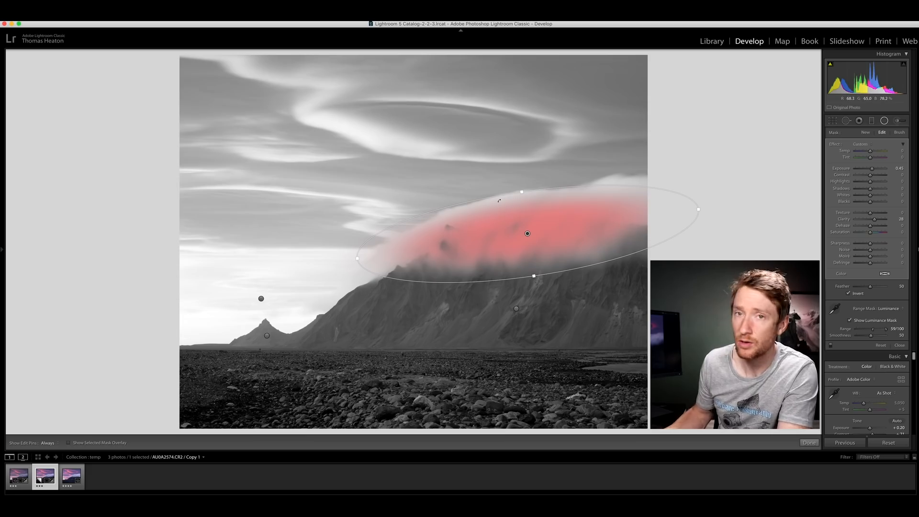
Step: Check the effect of the large mountain's radial filter by deleting it temporarily, and inspect the radial filter on the small distant peak
left_click(516, 308)
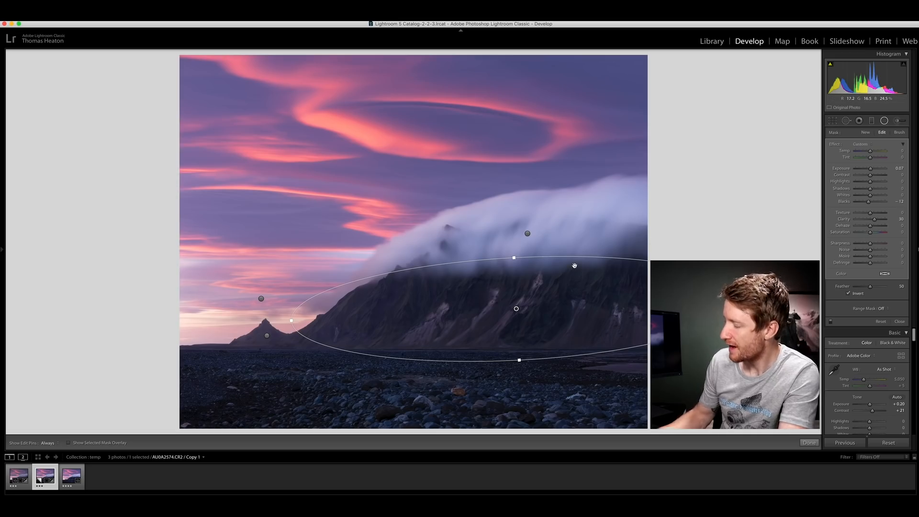
key("Delete")
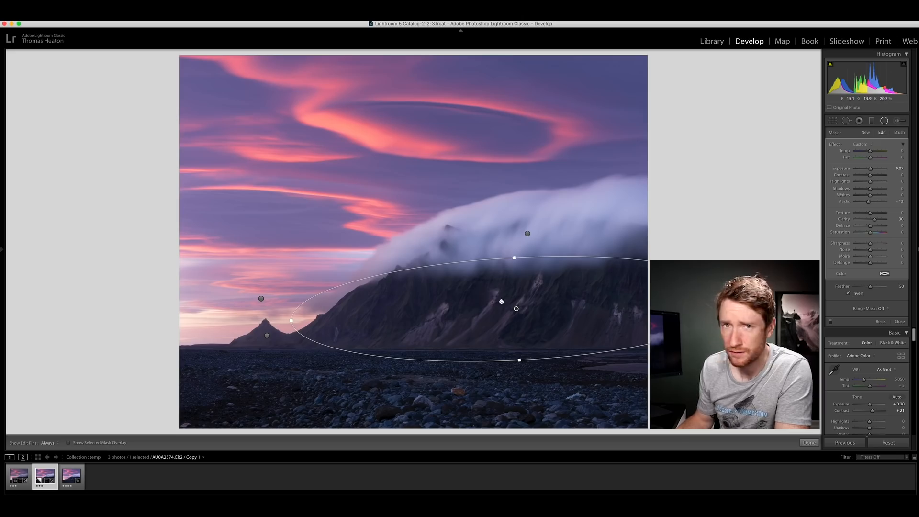
left_click(268, 335)
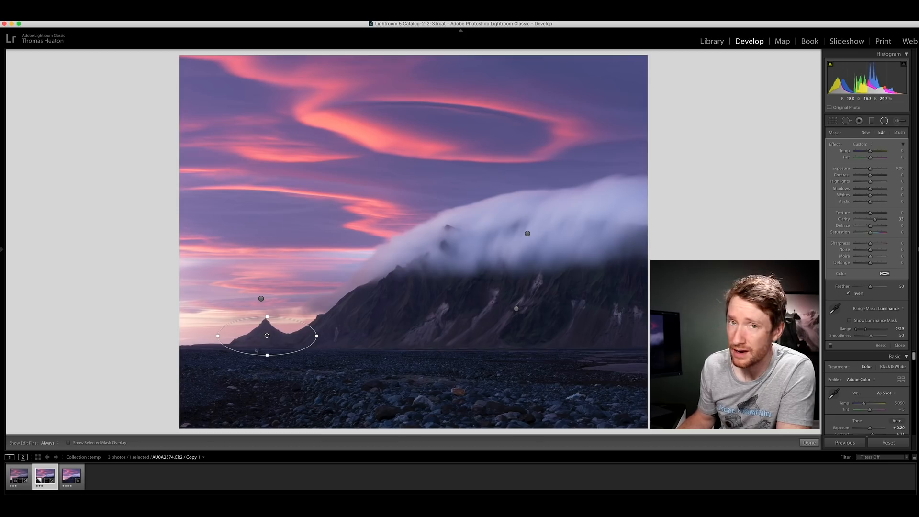
Step: Examine the luminance mask of the radial filter over the bright horizon sky and temporarily delete that filter to compare its effect
left_click(261, 299)
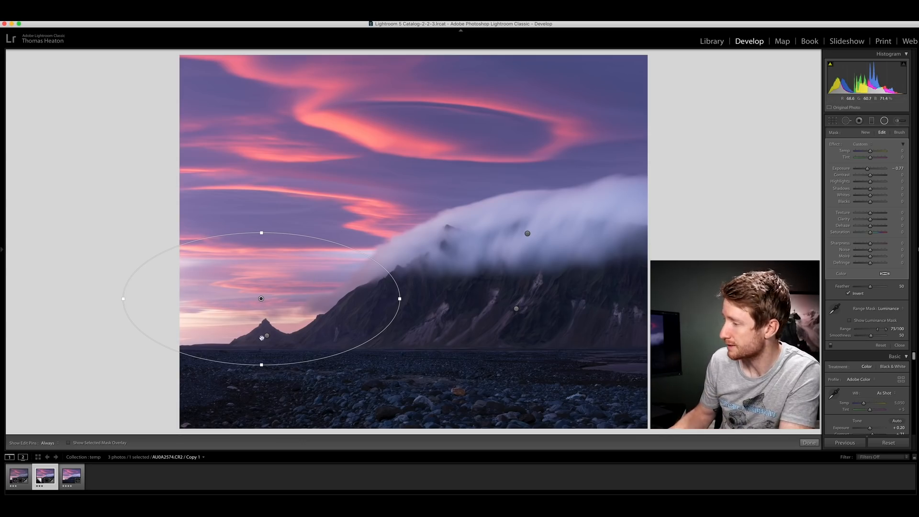
left_click(850, 321)
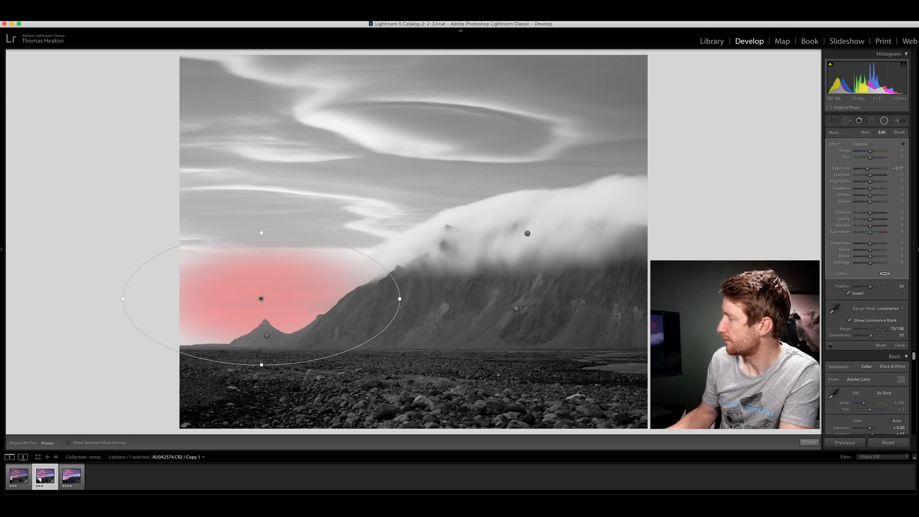
left_click(850, 320)
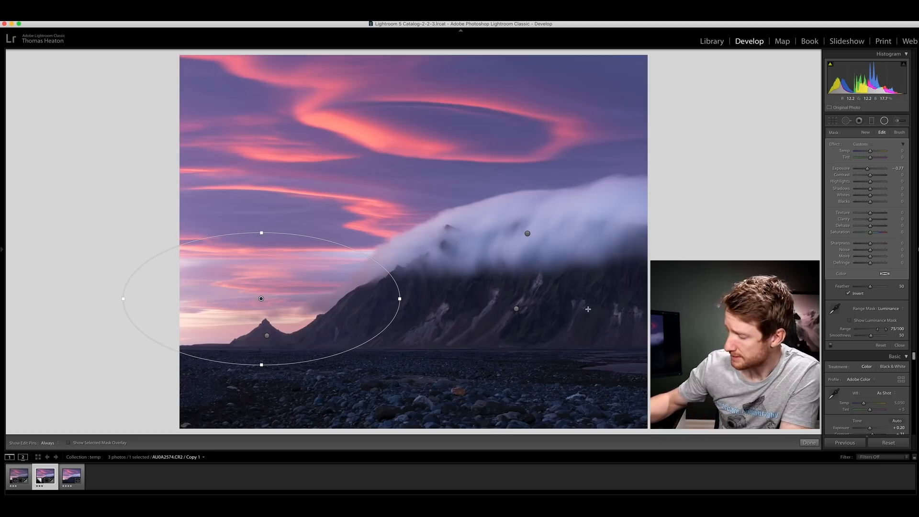
key("BackSpace")
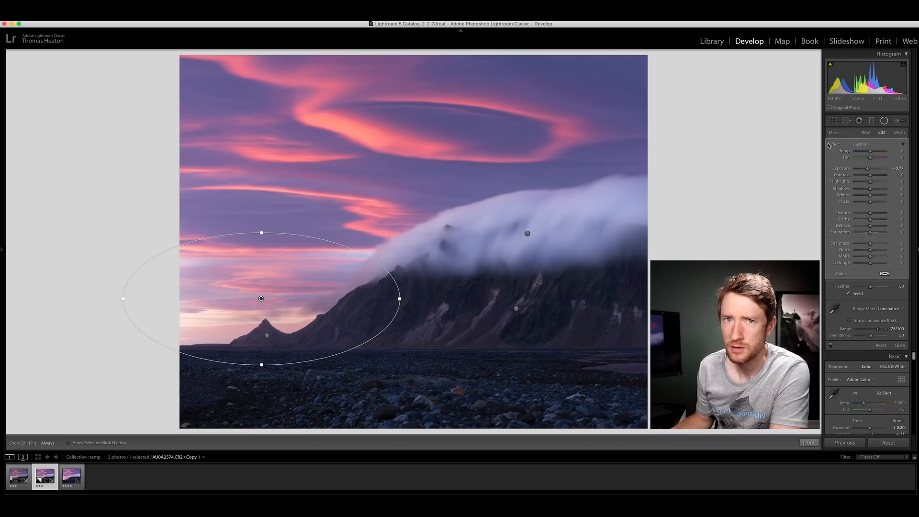
key("shift+m")
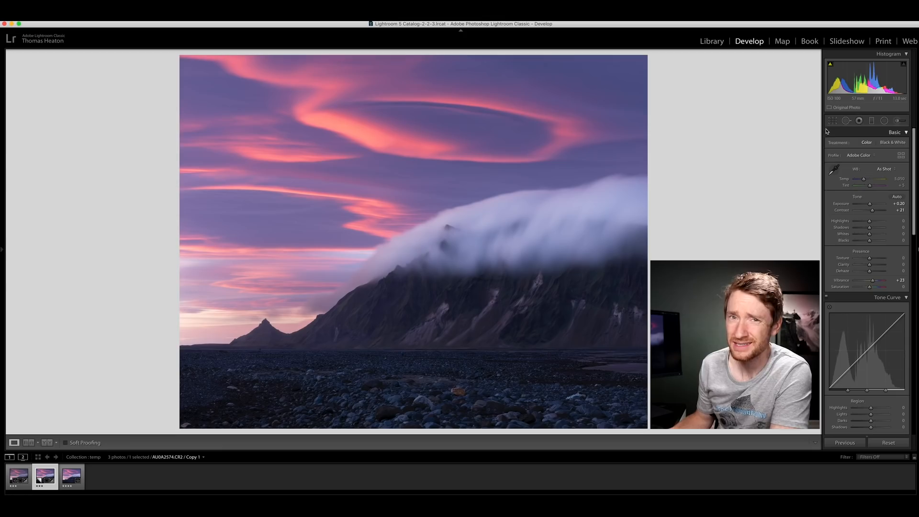
Step: Compare the photo with the Adjustment Brush edit on the small distant peak deleted and restored
key("k")
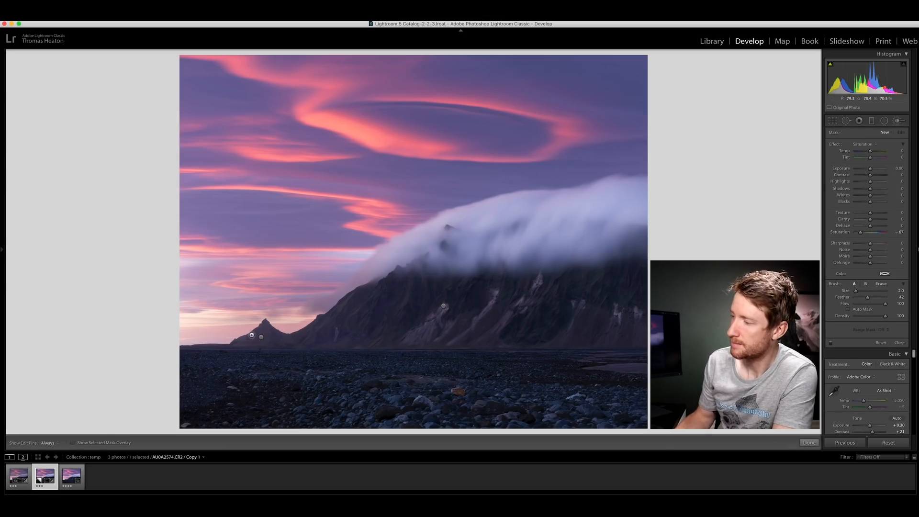
left_click(261, 337)
mouse_move(261, 337)
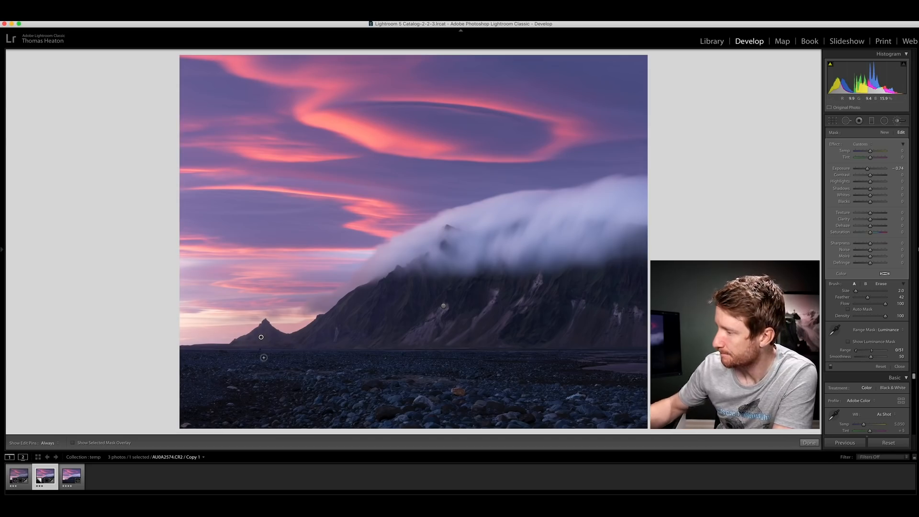
key("BackSpace")
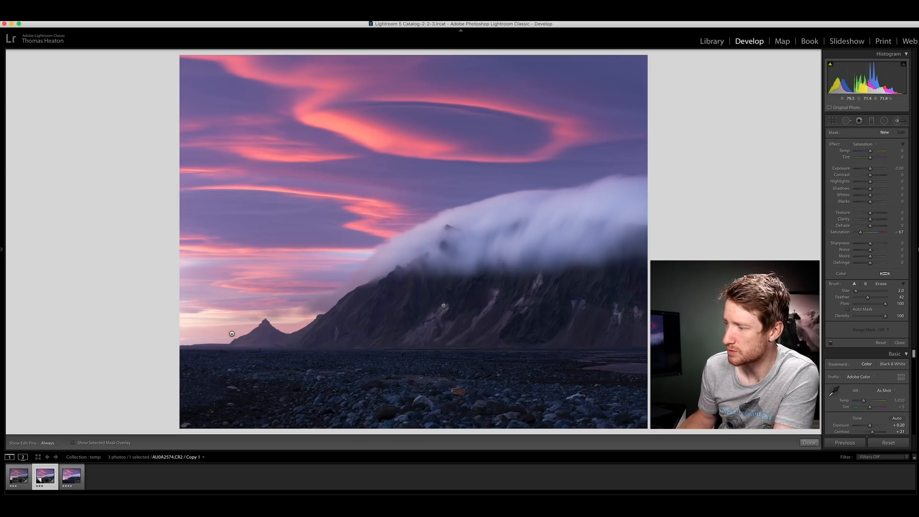
key("super+z")
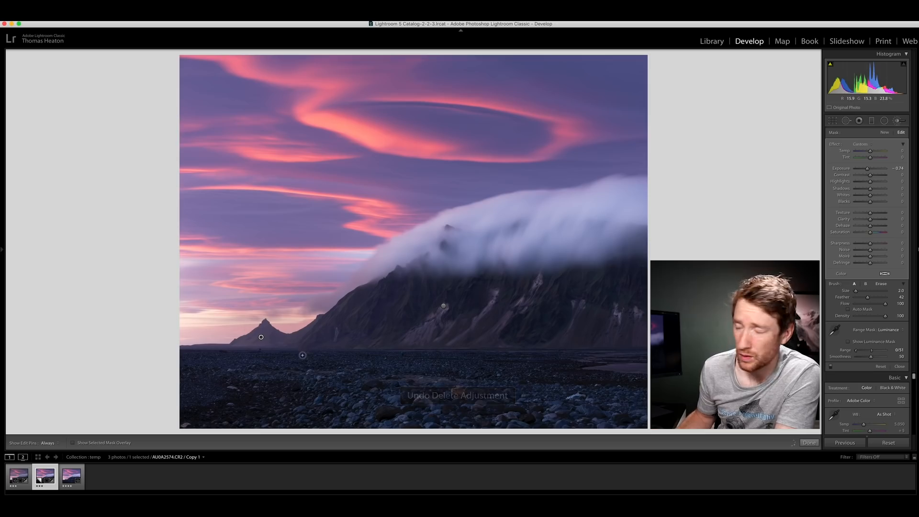
Step: Select the Adjustment Brush edit on the large mountain's slope to inspect its settings
left_click(443, 306)
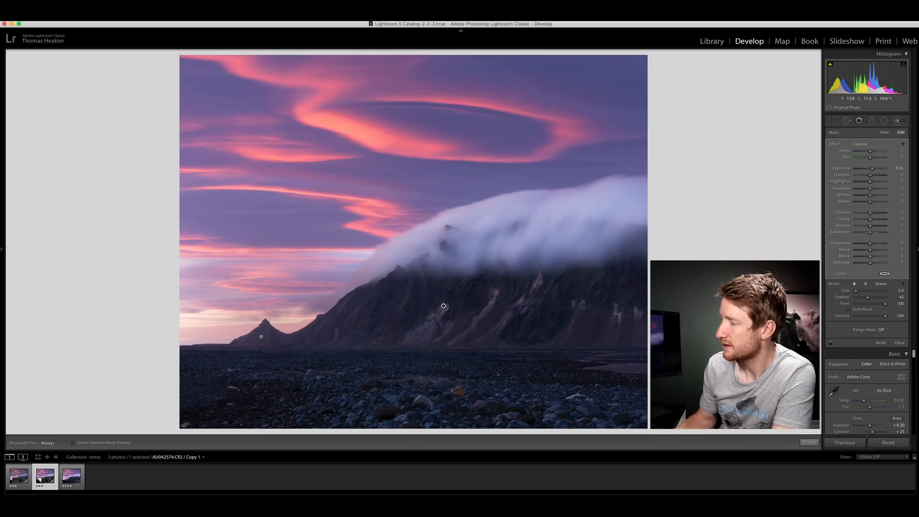
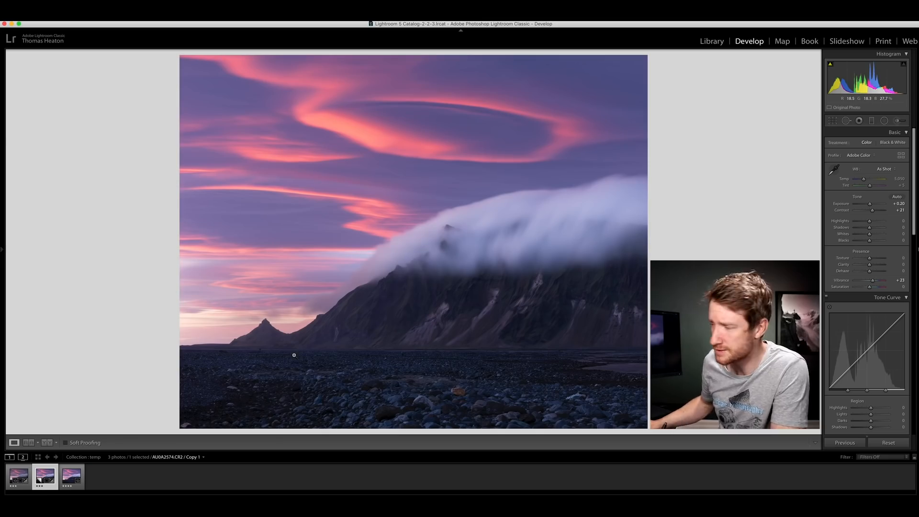
Step: Examine the dark stony foreground up close for distracting spots, including the orange rock, the pale patch and the lower-left corner
left_click(278, 356)
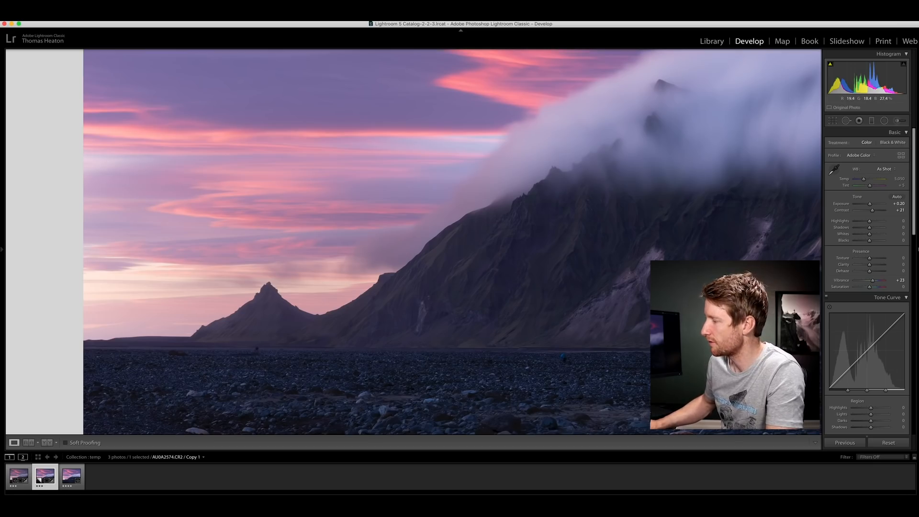
left_click_drag(521, 362, 444, 245)
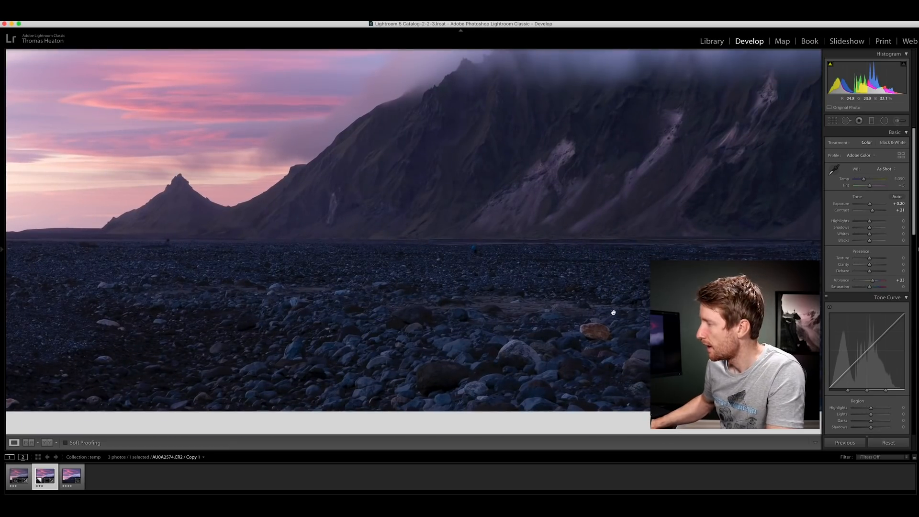
left_click_drag(611, 310, 511, 267)
left_click(510, 267)
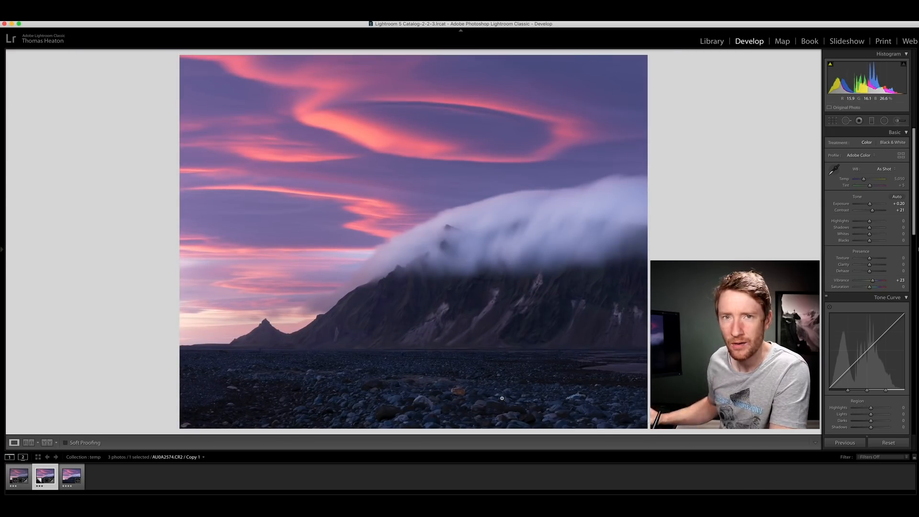
left_click(471, 392)
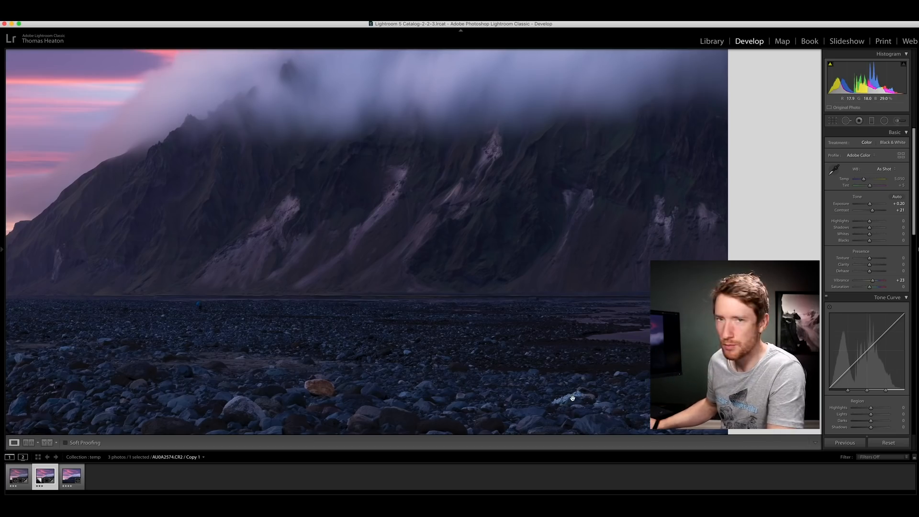
left_click(568, 397)
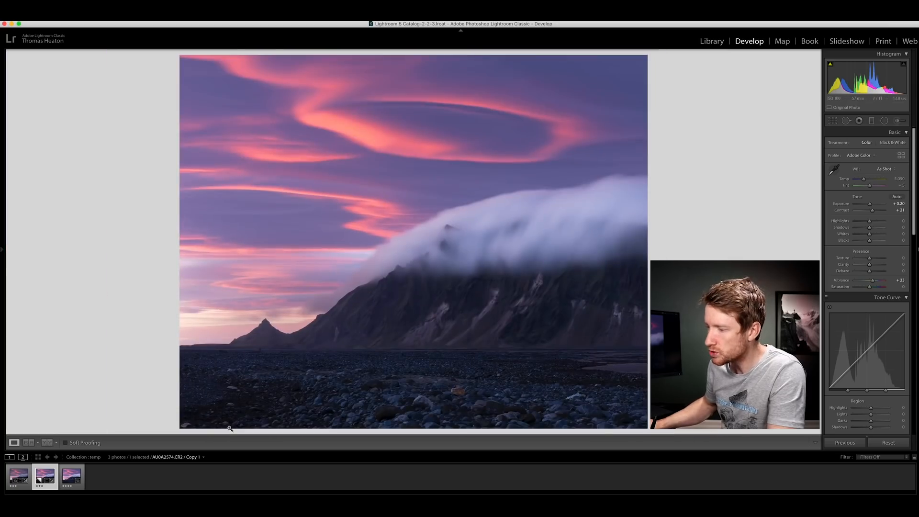
left_click(187, 420)
left_click_drag(187, 421, 200, 391)
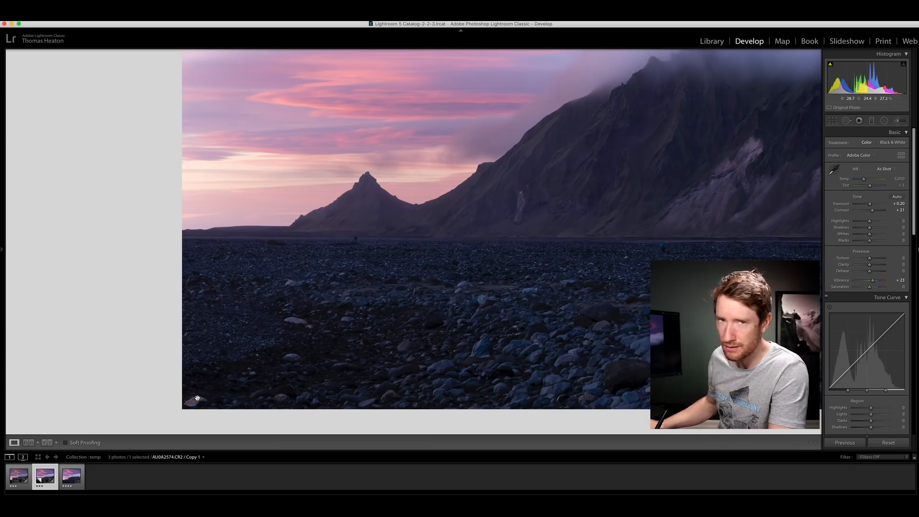
left_click(197, 398)
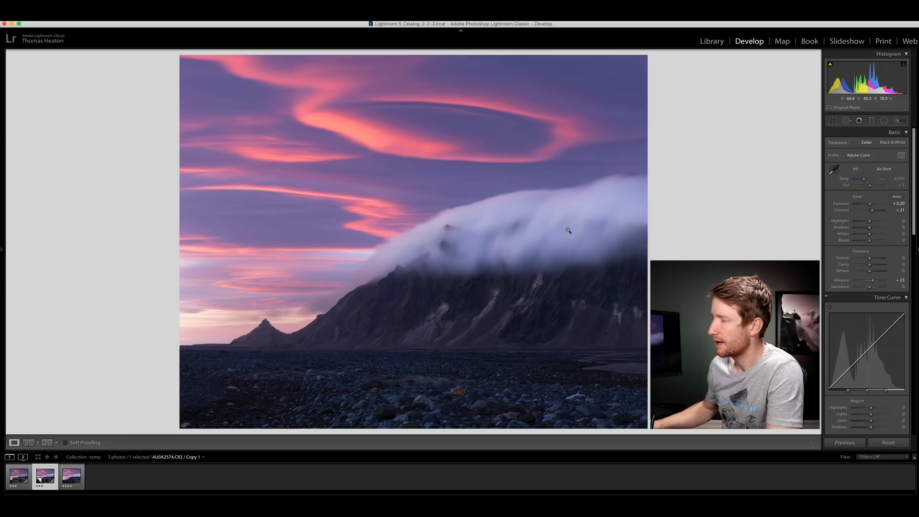
Step: Examine the low cloud over the large mountain up close, especially the dark gap near the photo's right edge
left_click(592, 219)
left_click_drag(625, 227, 519, 217)
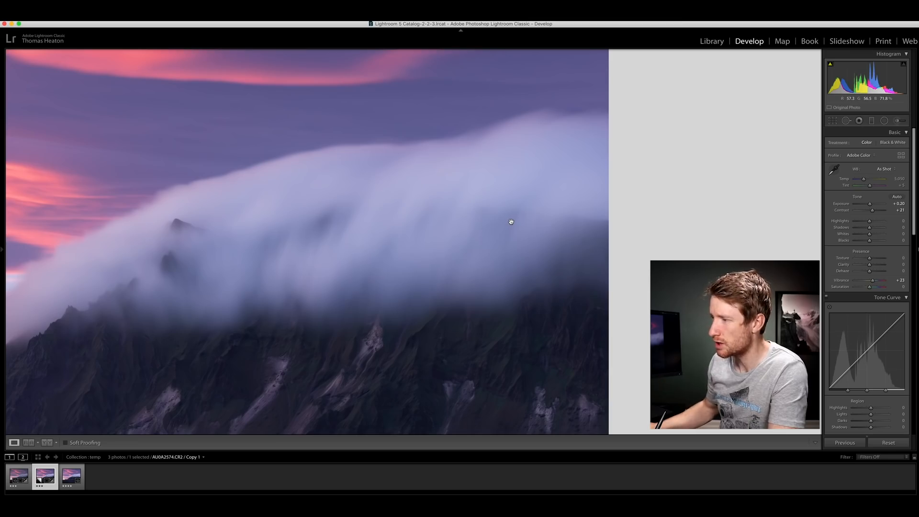
left_click(429, 223)
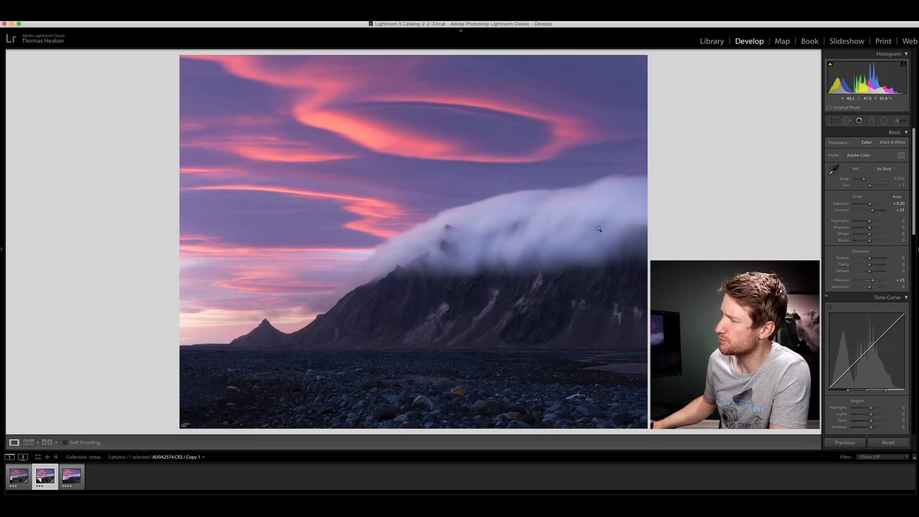
left_click(612, 216)
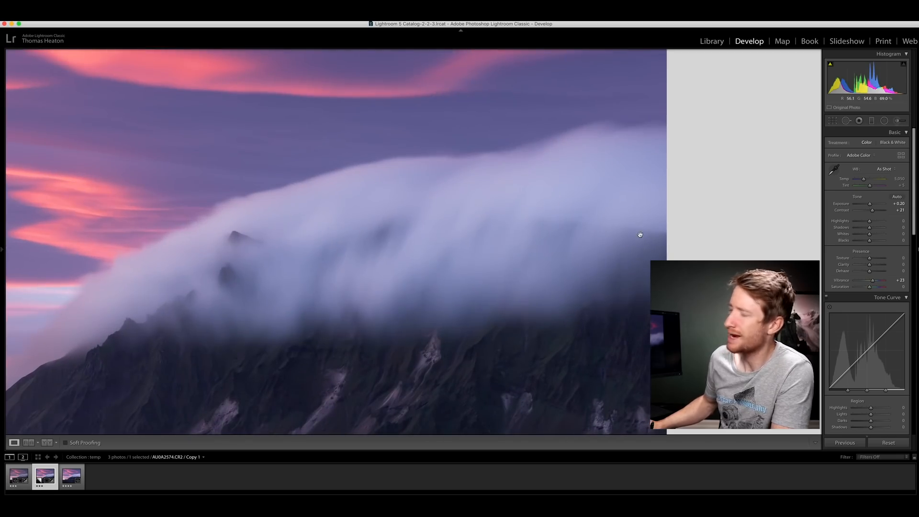
left_click(493, 231)
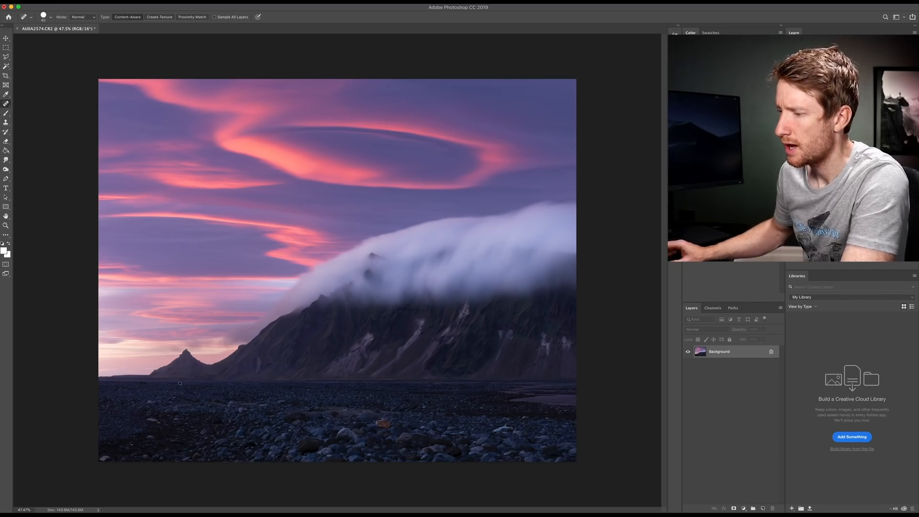
Step: In Photoshop, remove the blue object on the gravel plain below the large mountain with the Content-Aware Spot Healing Brush
scroll(180, 383, "up", 5)
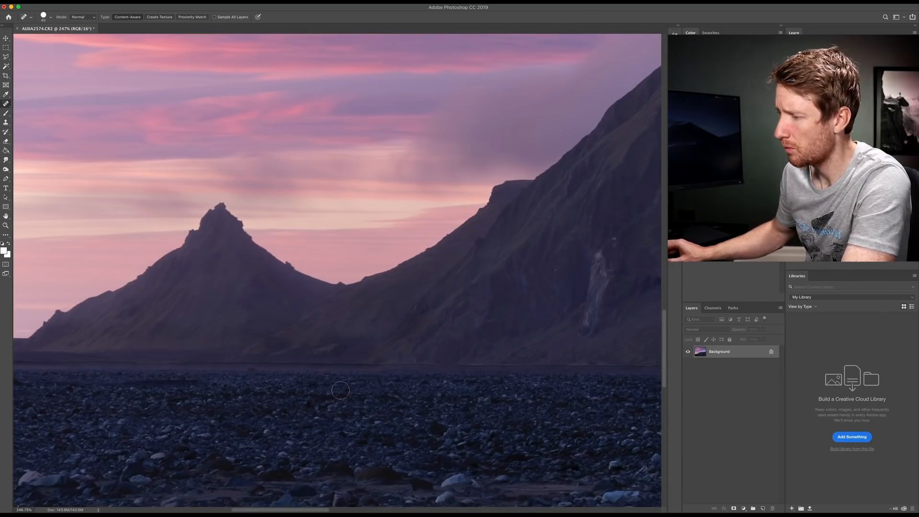
scroll(340, 390, "right", 5)
scroll(340, 389, "right", 8)
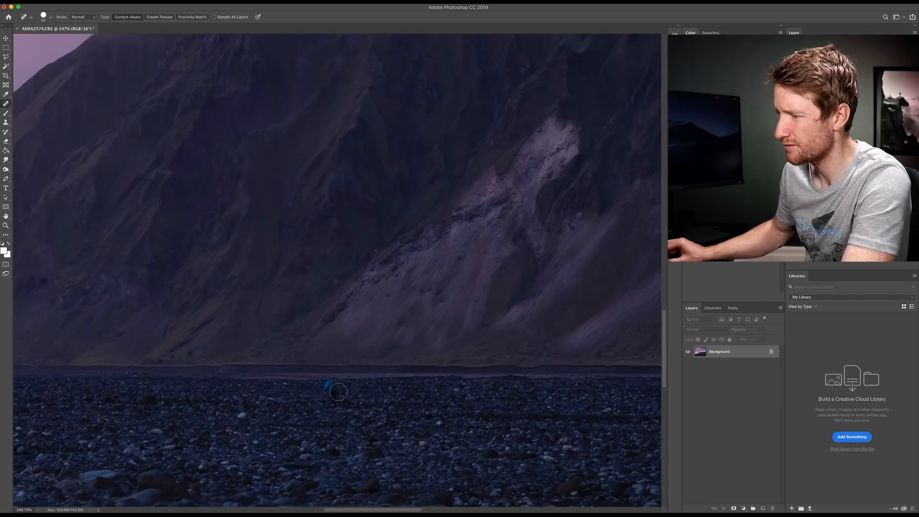
left_click_drag(331, 385, 335, 398)
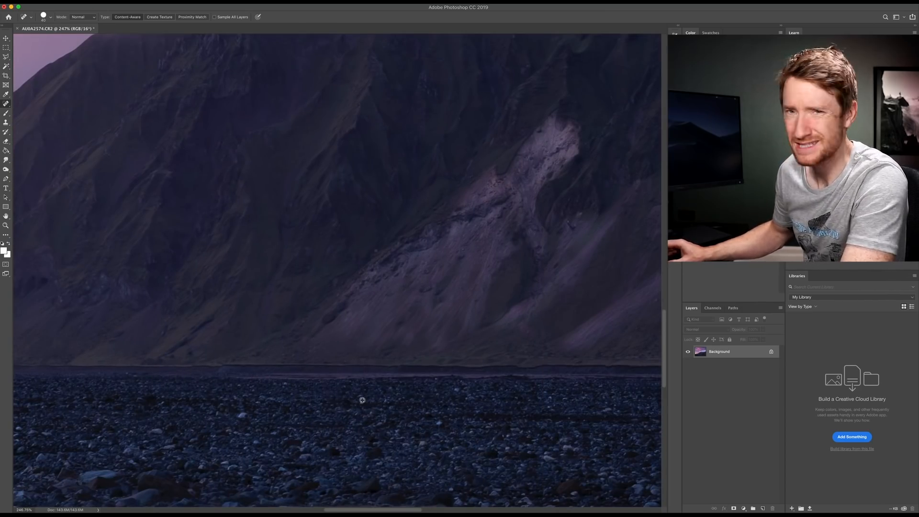
key("super+0")
scroll(362, 402, "down", 3)
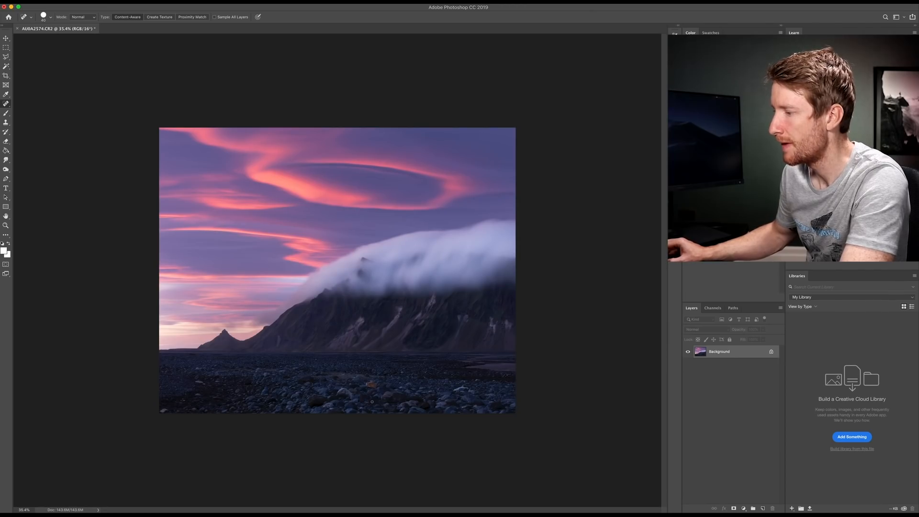
Step: Outline the orange rock in the foreground with the Polygonal Lasso and replace it with a Content-Aware fill at 100% opacity
scroll(368, 389, "up", 5)
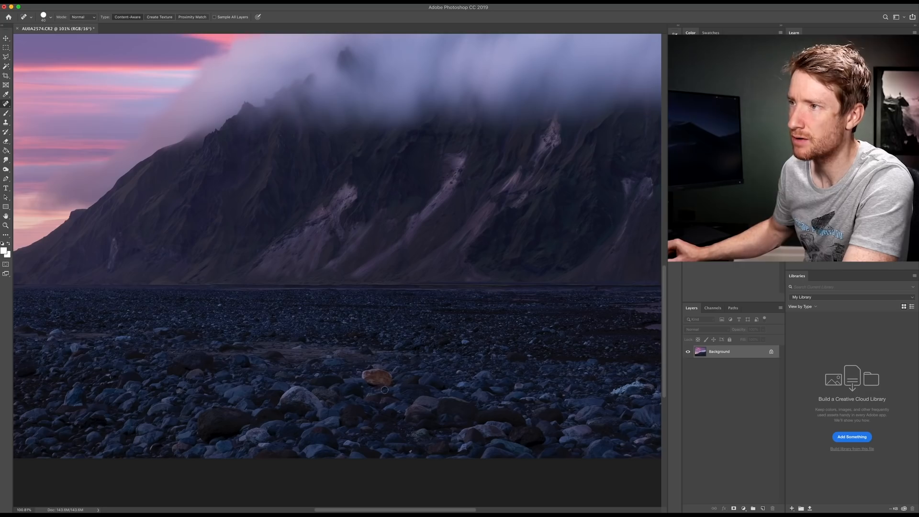
left_click(6, 56)
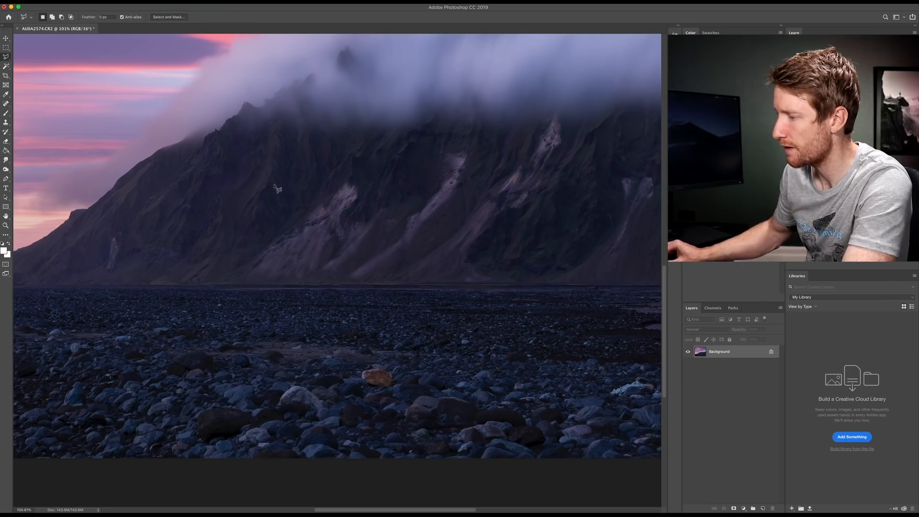
left_click(370, 387)
left_click(383, 391)
left_click(395, 383)
left_click(395, 372)
left_click(382, 367)
left_click(357, 368)
double_click(360, 380)
key("BackSpace")
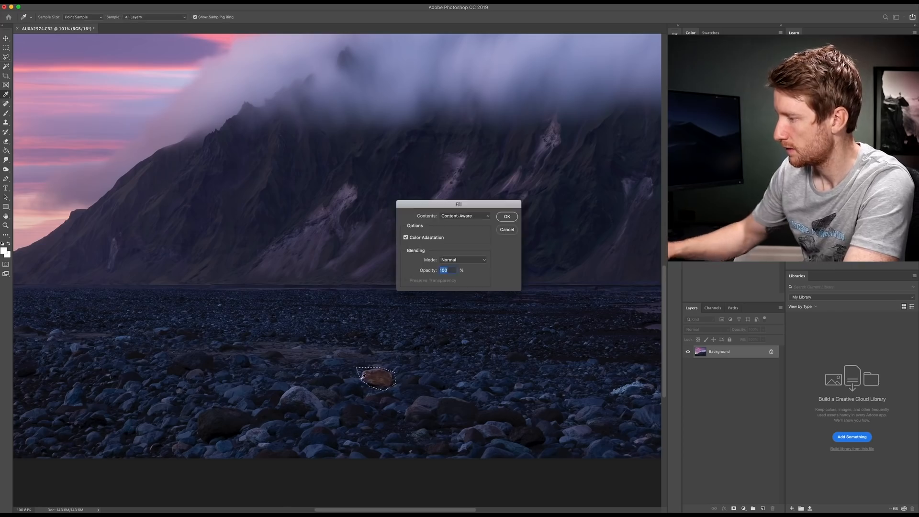
key("Return")
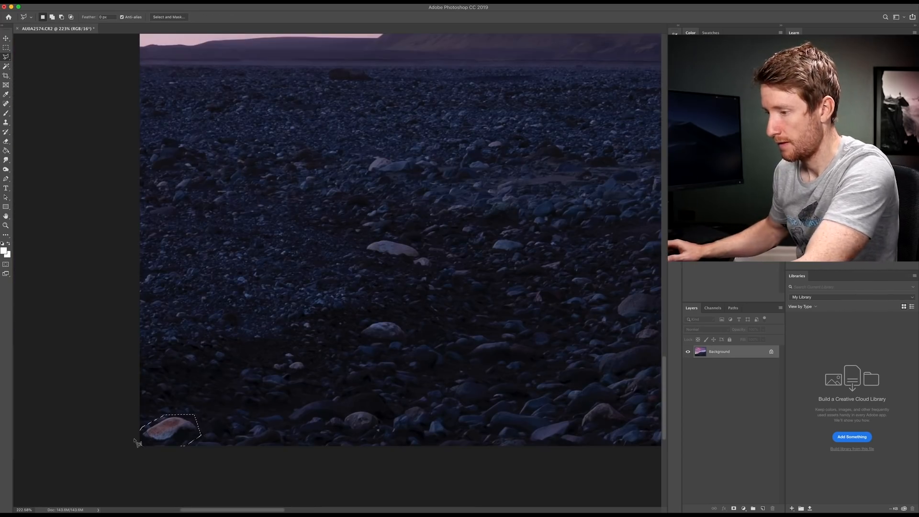
key("BackSpace")
key("Return")
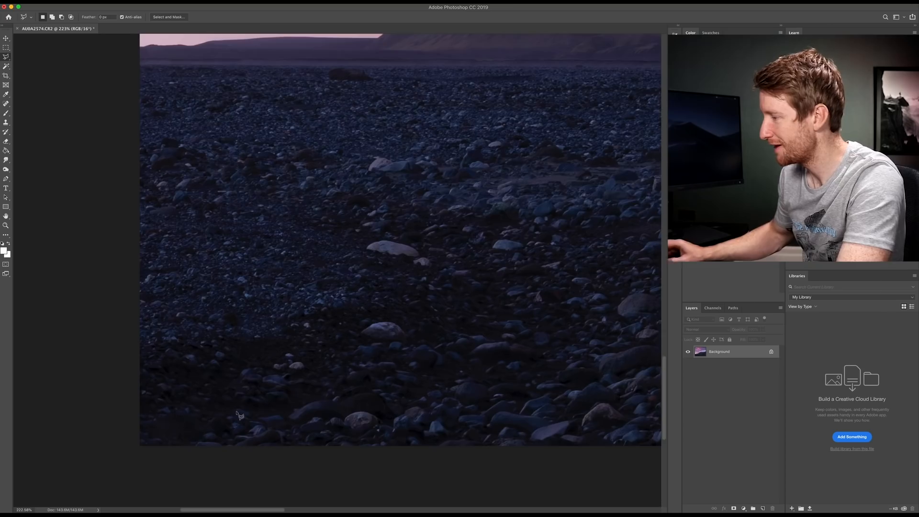
Step: Outline the pale bluish patch among the foreground stones, replace it with a Content-Aware fill and clear the selection
scroll(289, 387, "down", 10)
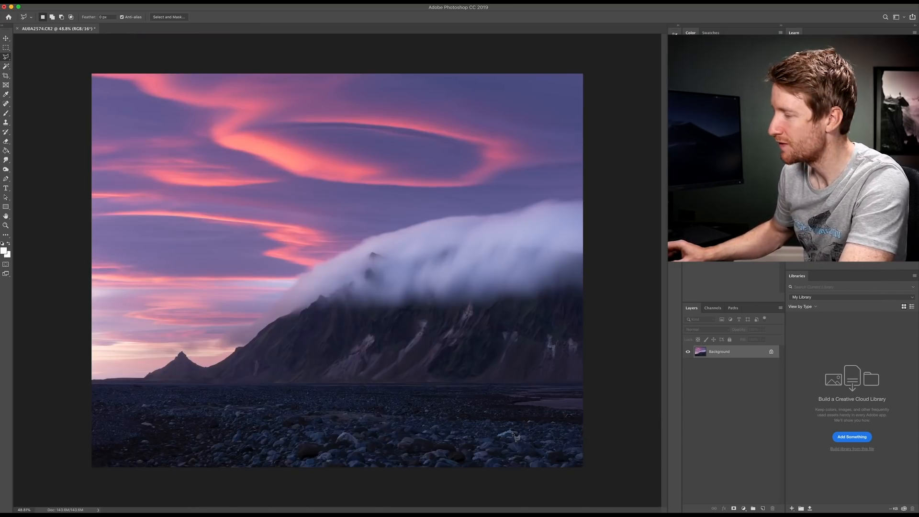
scroll(514, 436, "up", 7)
scroll(518, 442, "up", 4)
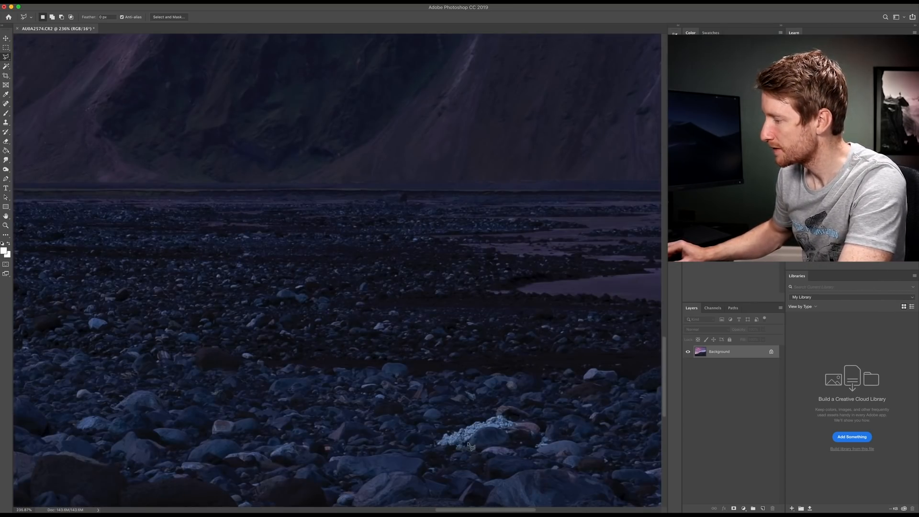
mouse_move(467, 445)
left_mouse_down()
mouse_move(518, 442)
mouse_move(529, 429)
mouse_move(524, 418)
mouse_move(484, 408)
mouse_move(433, 434)
mouse_move(431, 446)
mouse_move(457, 451)
left_mouse_up()
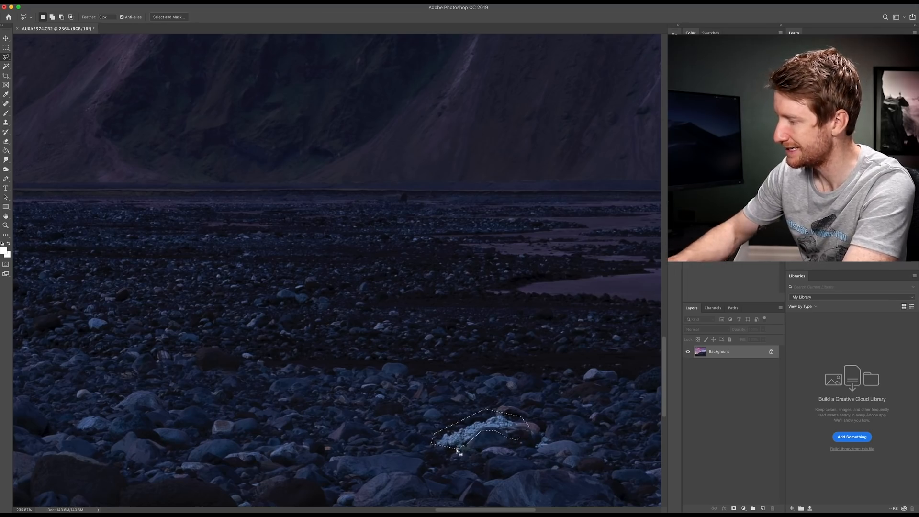
key("shift+BackSpace")
key("Return")
key("super+d")
scroll(414, 405, "down", 10)
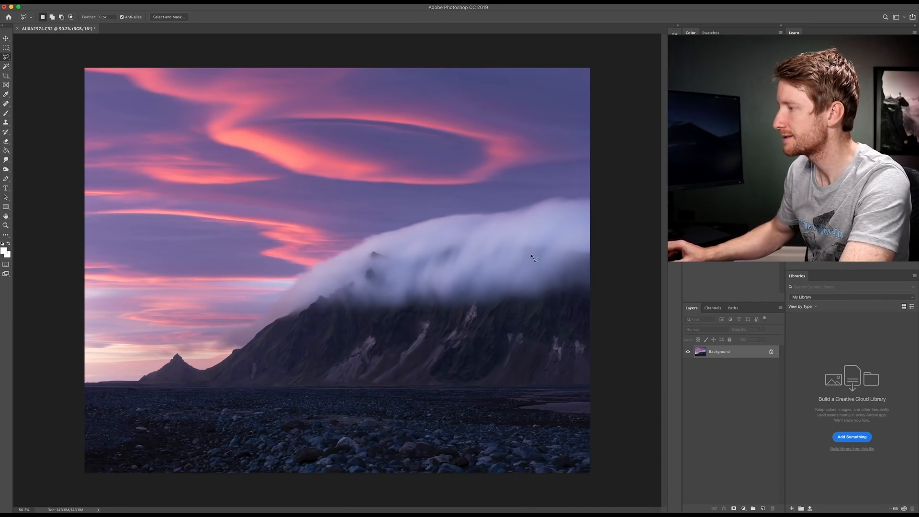
Step: Select a four-sided area of bright cloud above the large mountain with the Polygonal Lasso and copy it to a new layer
scroll(533, 257, "up", 5)
scroll(562, 254, "right", 3)
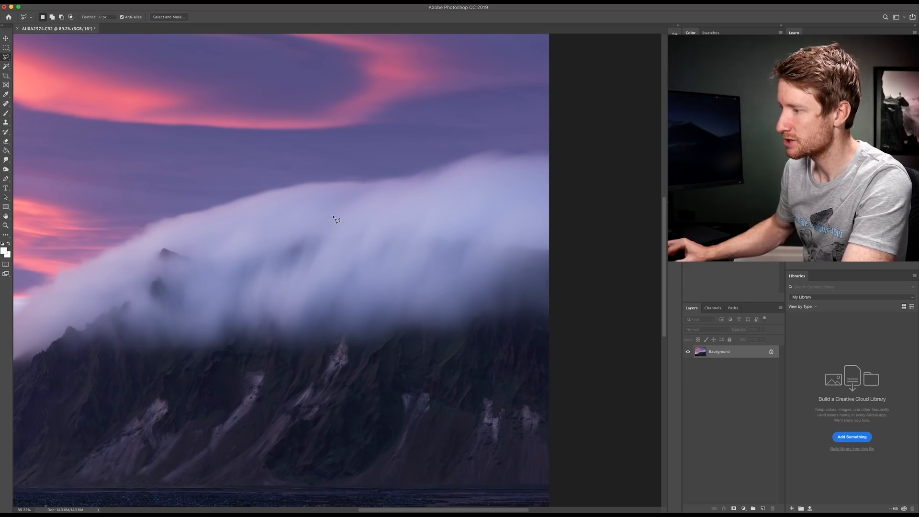
left_click(334, 215)
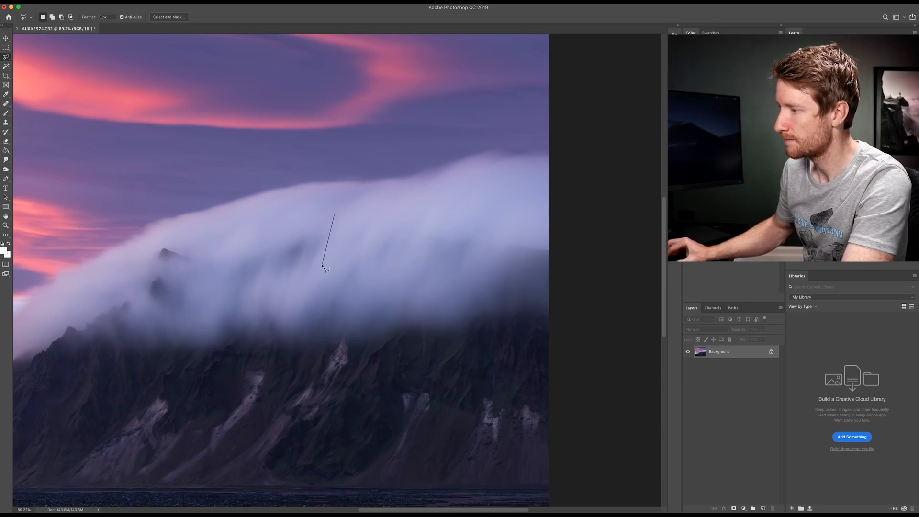
left_click(301, 298)
left_click(410, 297)
double_click(454, 207)
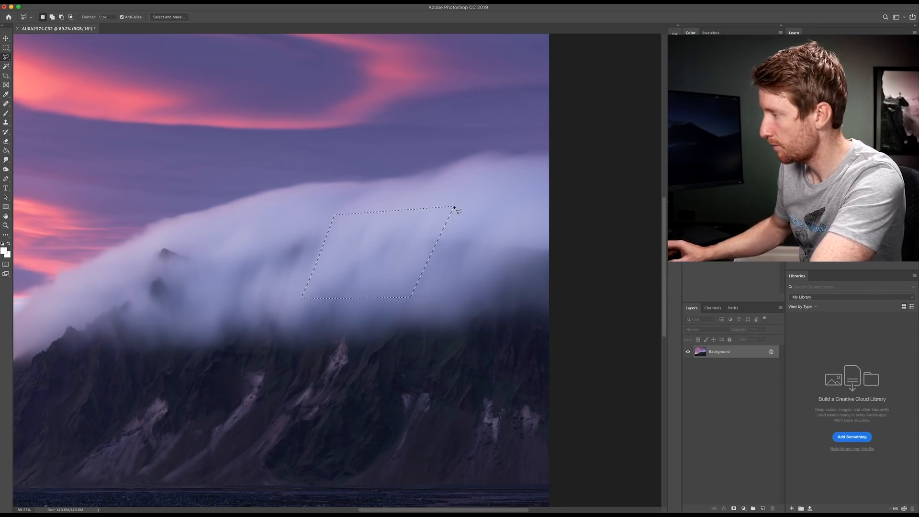
key("super+j")
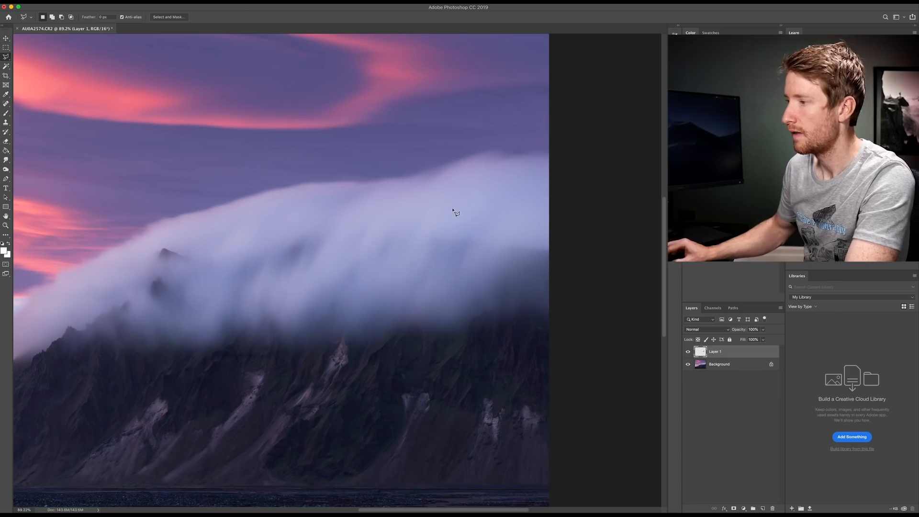
Step: Move the copied cloud piece to the photo's right edge and enlarge it to cover the dark gap in the cloud
left_click(7, 40)
mouse_move(342, 252)
left_mouse_down()
mouse_move(445, 254)
mouse_move(439, 262)
mouse_move(360, 252)
left_mouse_up()
key("super+t")
left_click_drag(580, 252, 636, 252)
left_click_drag(497, 298, 497, 329)
left_click_drag(498, 206, 498, 181)
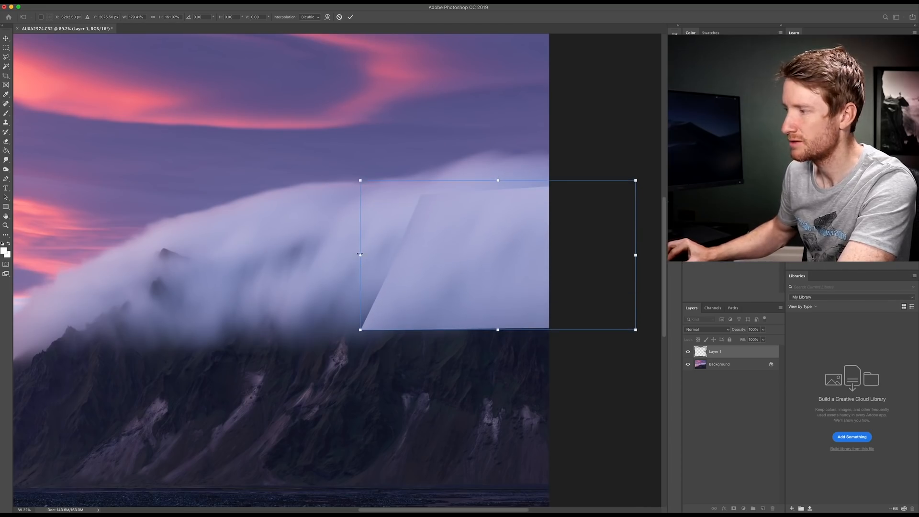
left_click_drag(360, 256, 343, 255)
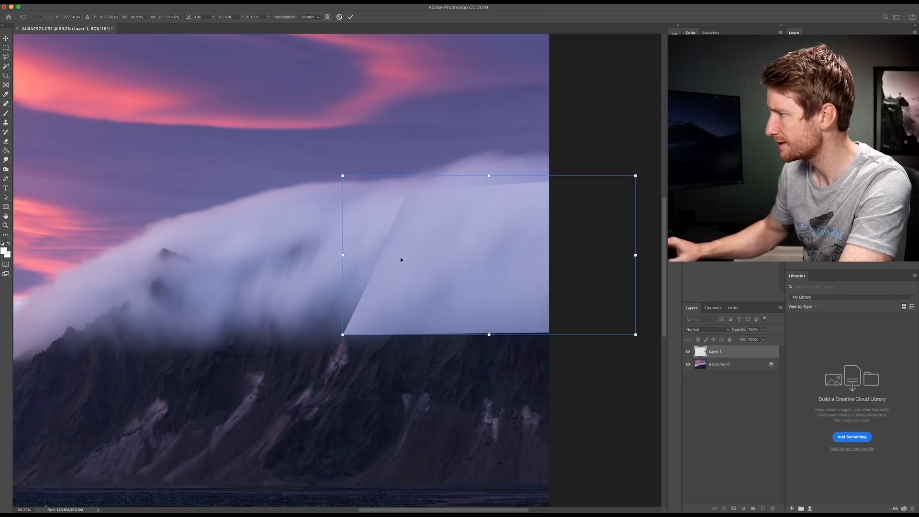
key("Return")
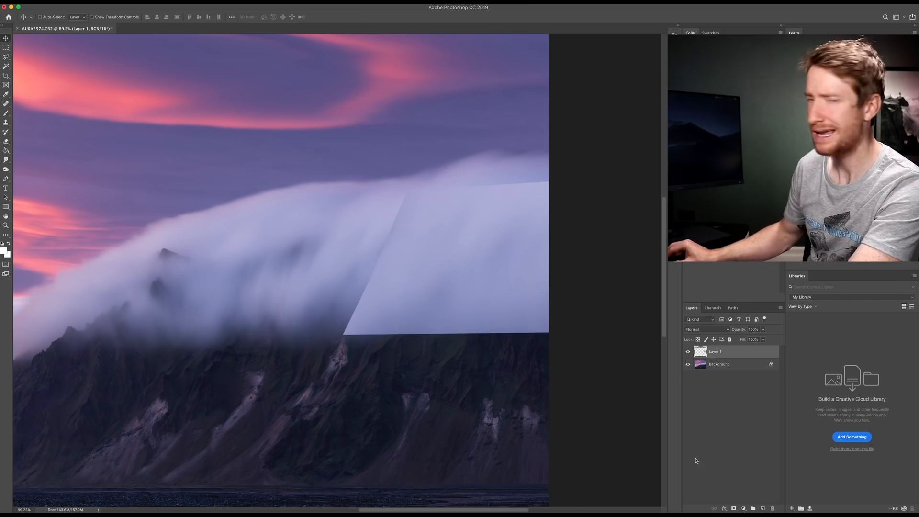
Step: Add a layer mask to the copied cloud layer and fill the mask with black to hide the layer
left_click(734, 509)
left_click(8, 244)
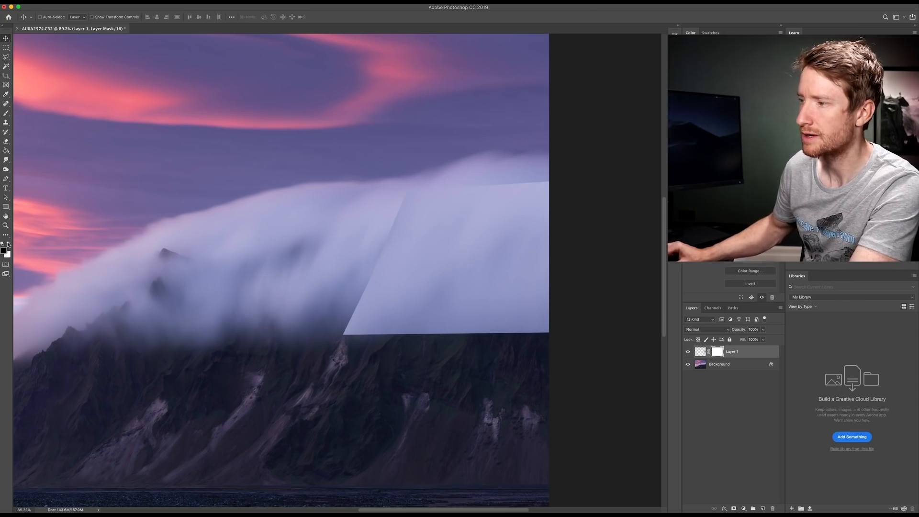
left_click(6, 150)
left_click(396, 269)
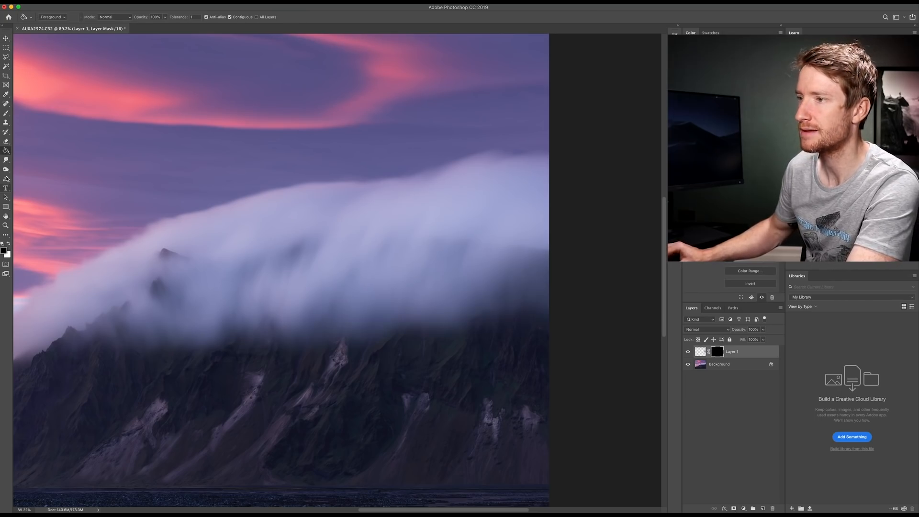
Step: Paint white on the layer mask with a soft brush at 0% hardness to blend the copied cloud into the dark gap
left_click(5, 114)
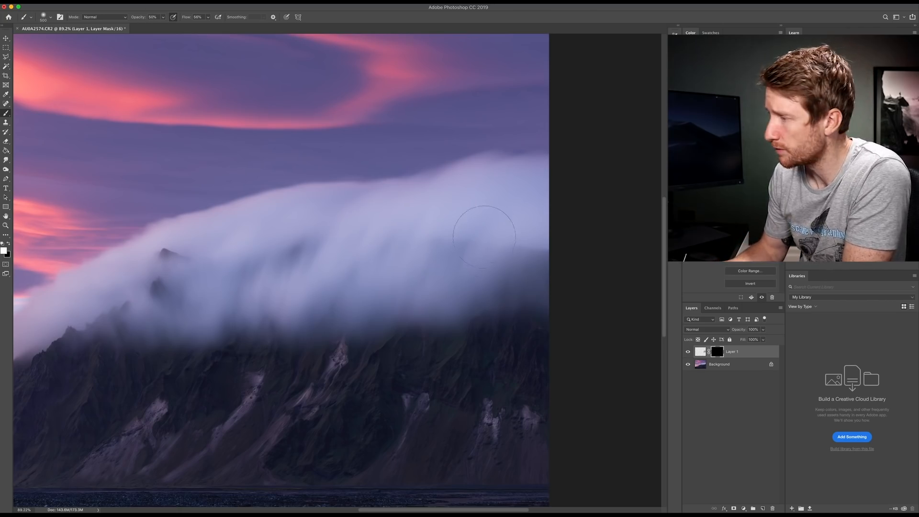
right_click(465, 241)
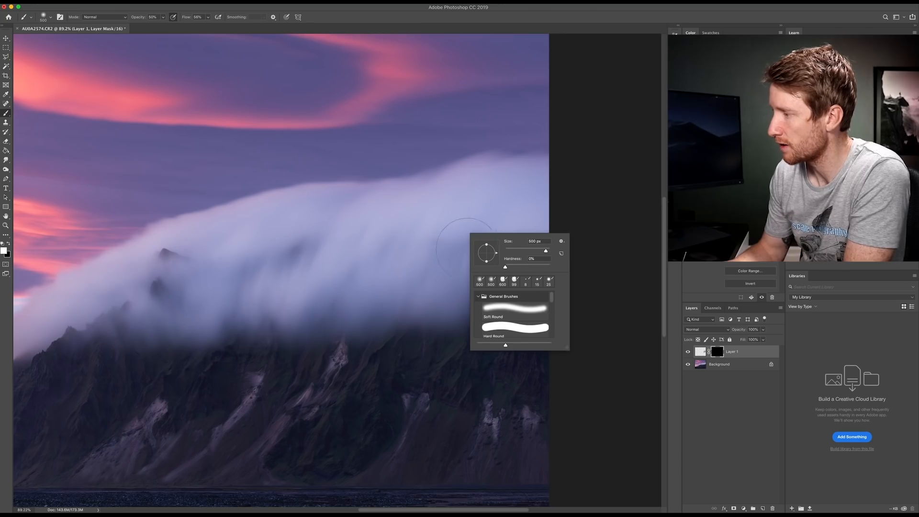
left_click(498, 282)
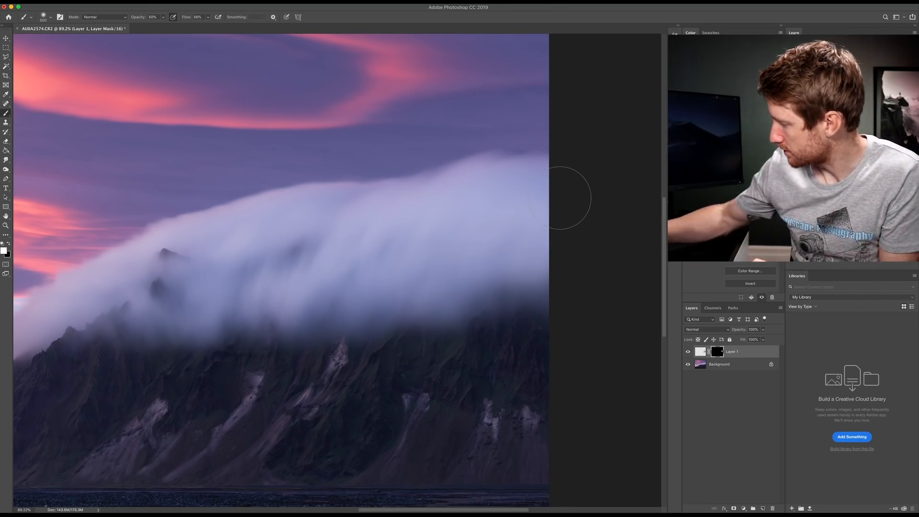
scroll(569, 197, "up", 2)
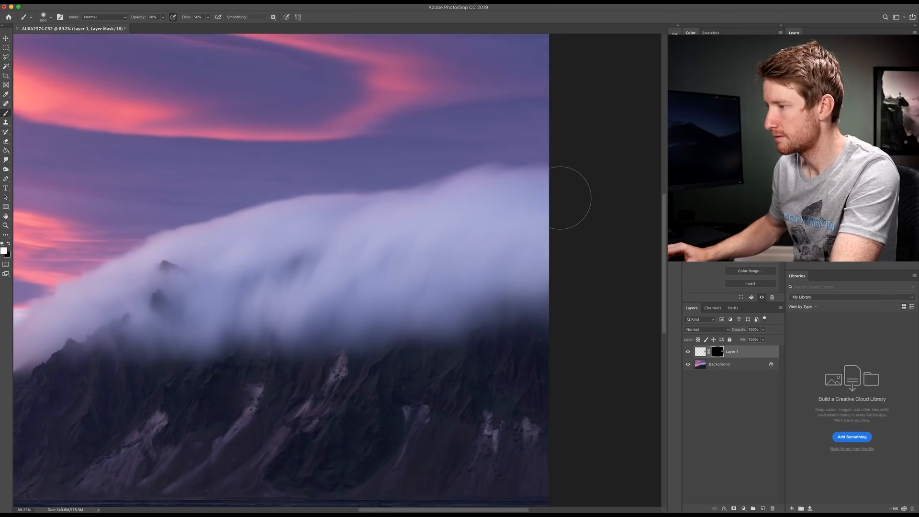
scroll(569, 198, "down", 6)
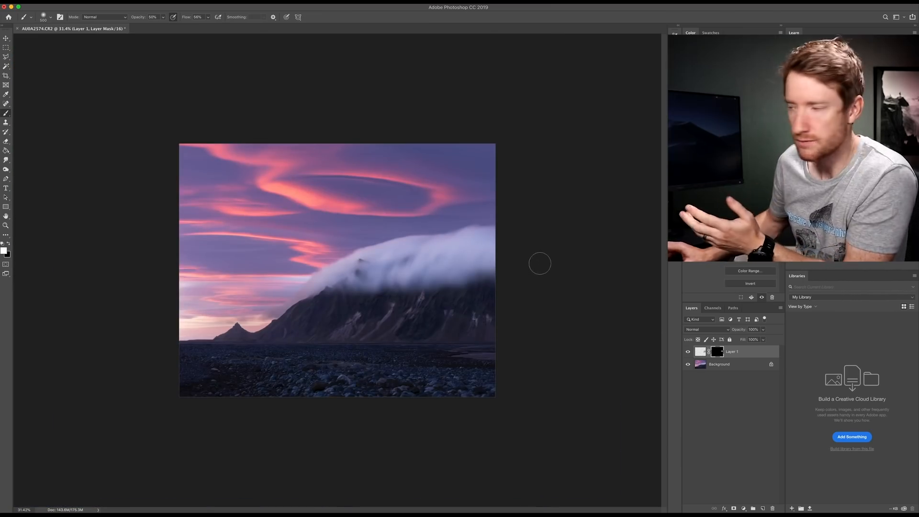